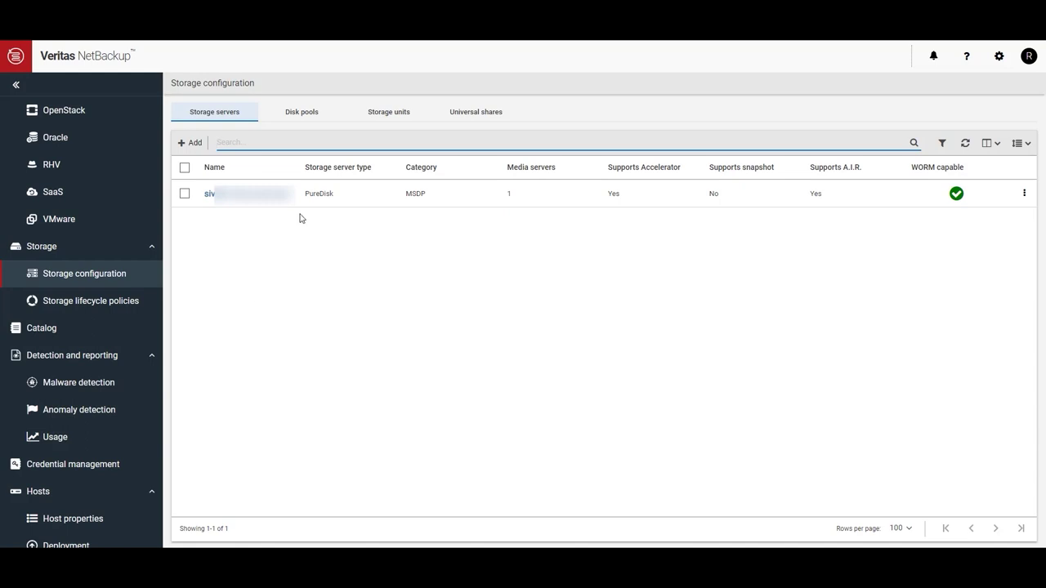
Step: Create disk pool ngpool1 on the MSDP storage server and continue to its volume selection
left_click(305, 114)
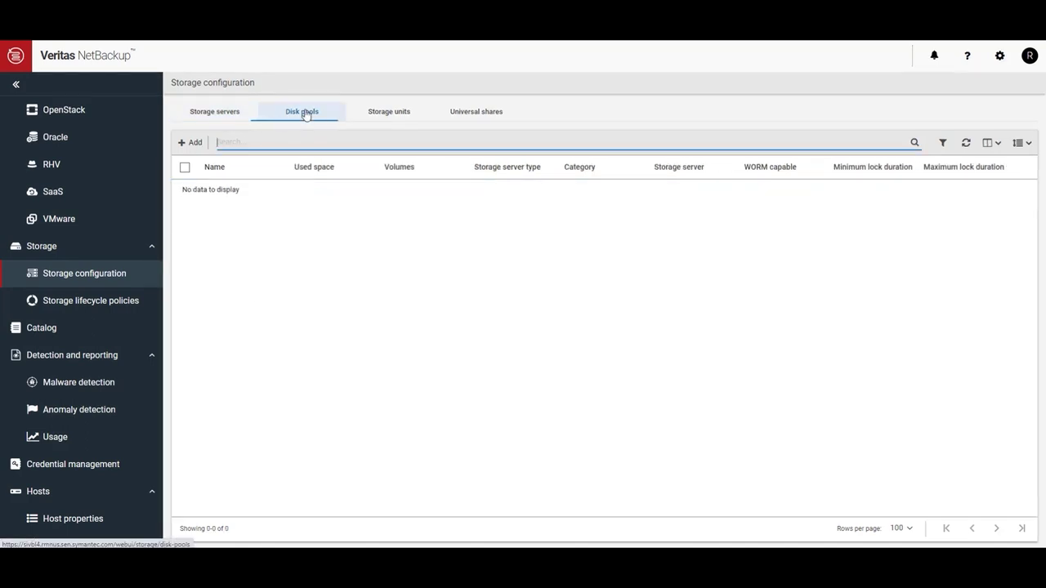
left_click(184, 144)
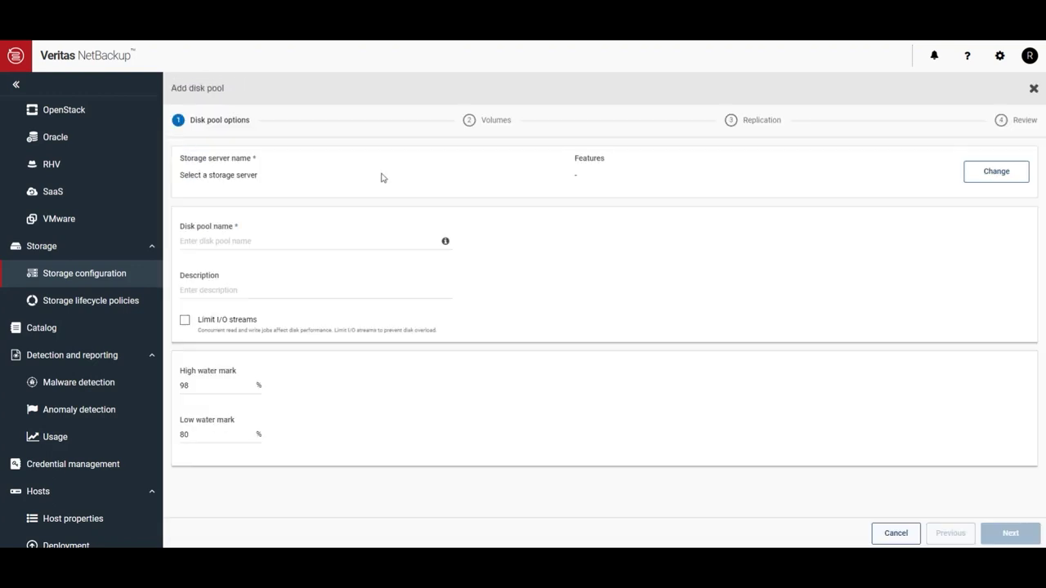
left_click(983, 178)
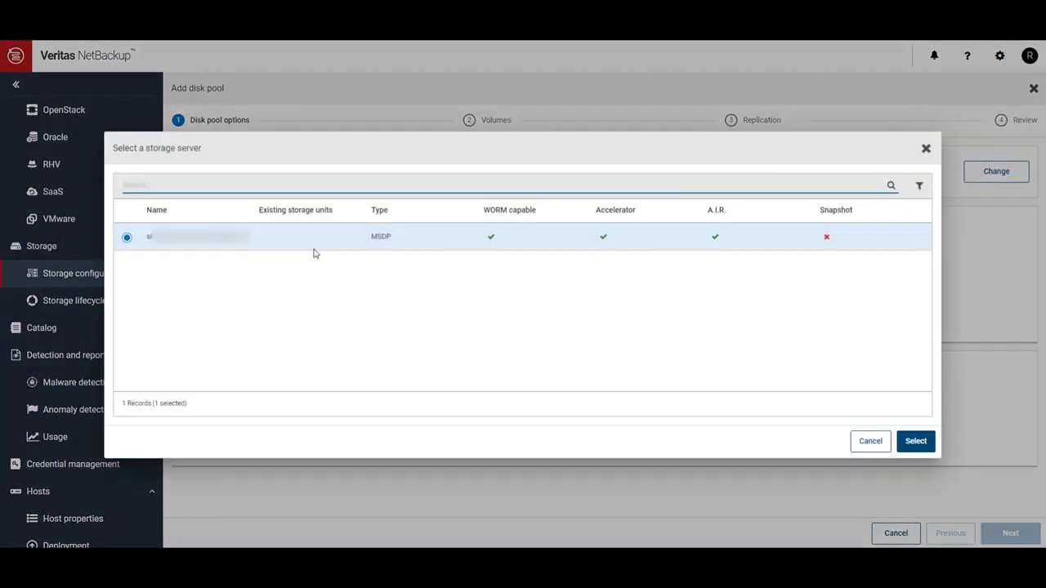
left_click(912, 446)
type("ngpool1")
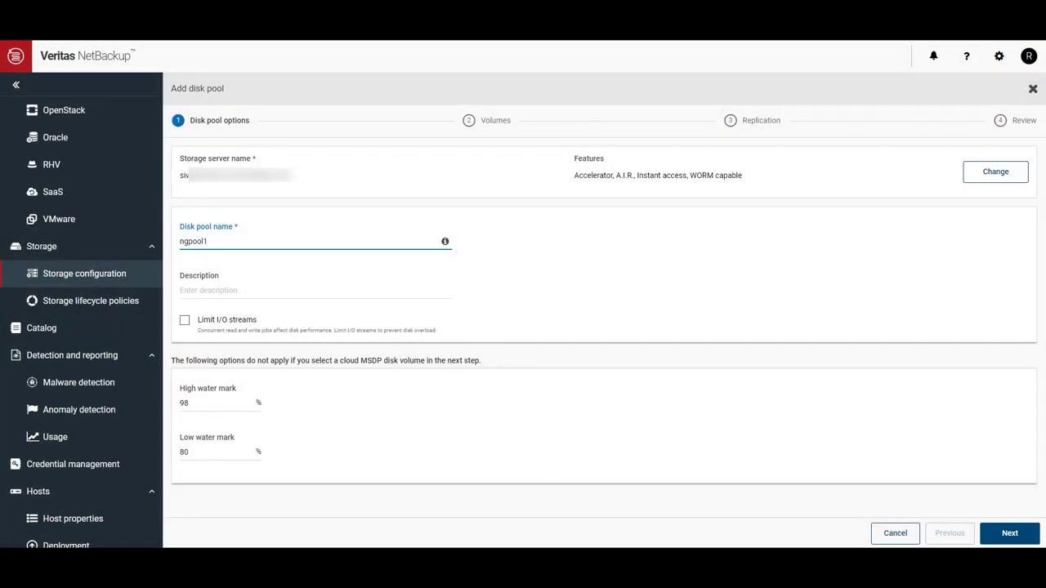
left_click(1008, 536)
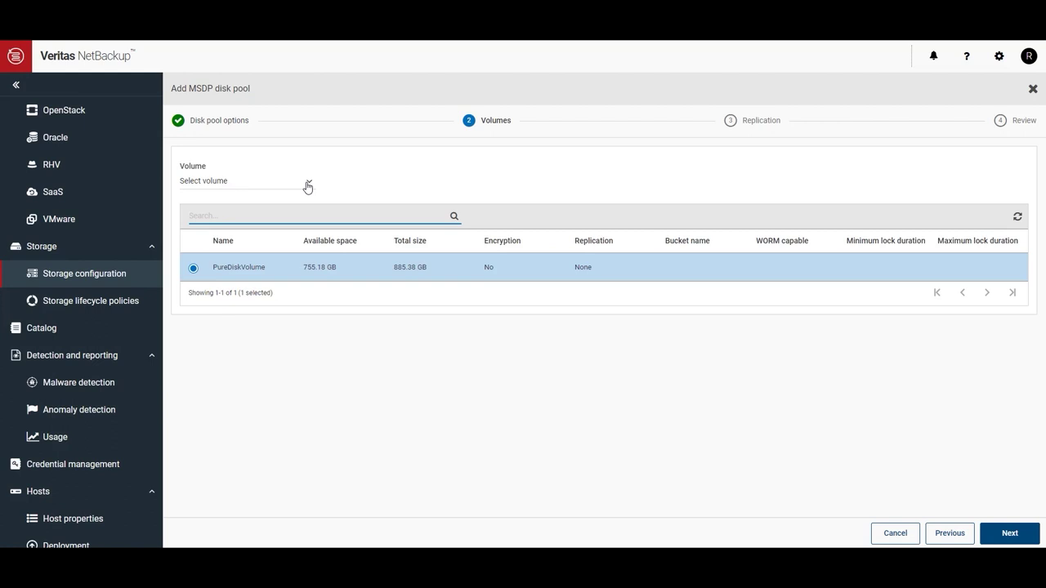
Step: Add new volume ngvolume1 with NetBackup Recovery Vault Azure as its cloud storage provider
left_click(307, 187)
left_click(276, 209)
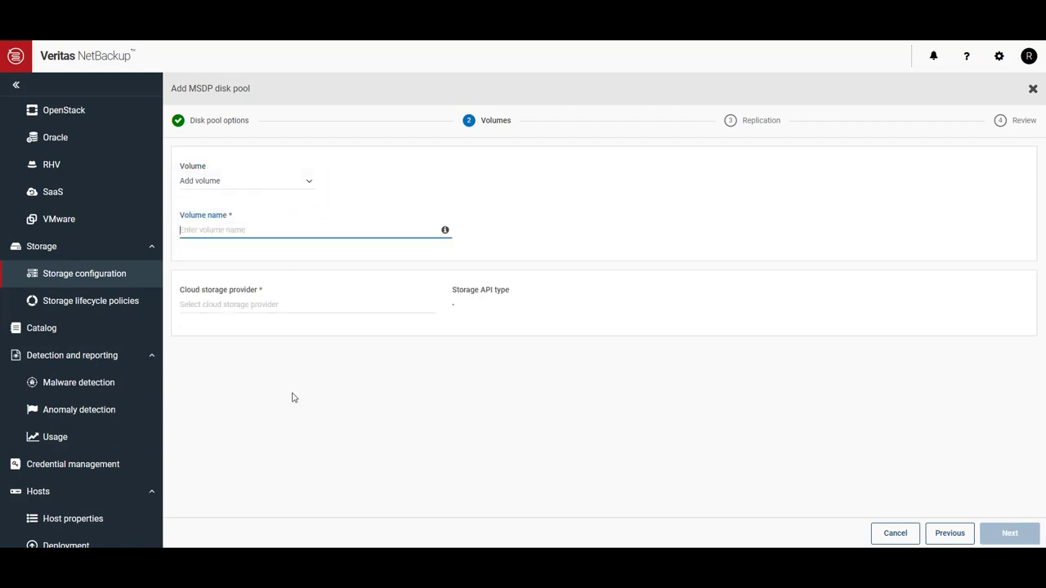
type("ngvolume1")
left_click(228, 307)
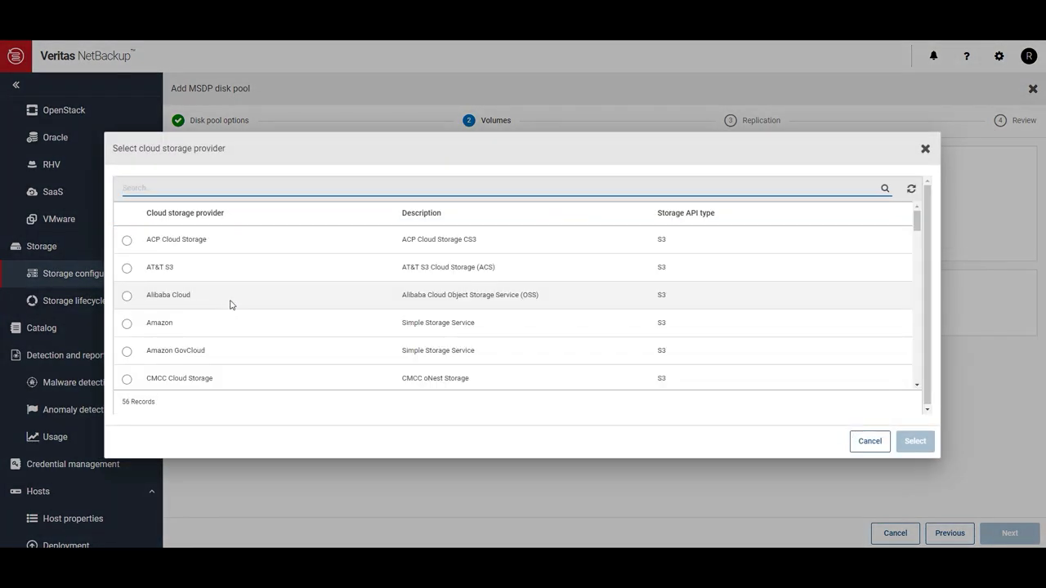
type("netbackup")
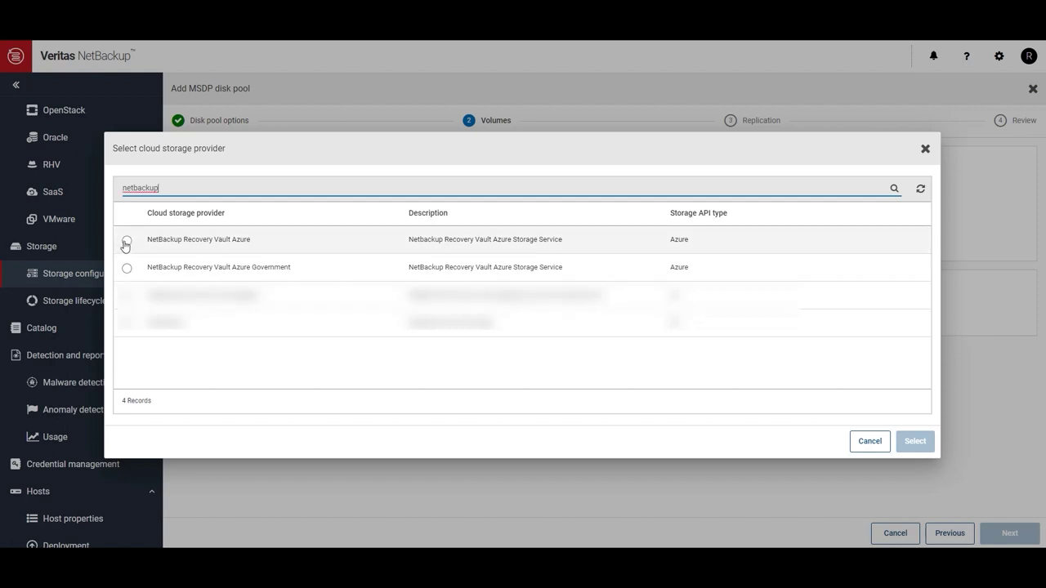
left_click(126, 242)
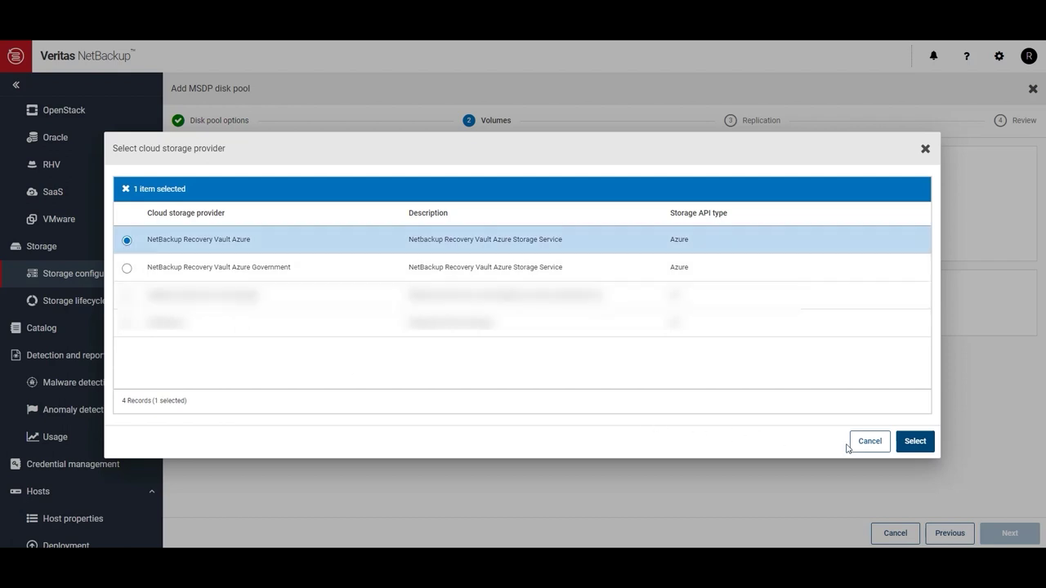
Step: Confirm the Azure provider and choose the blob.core.windows.net region
left_click(914, 442)
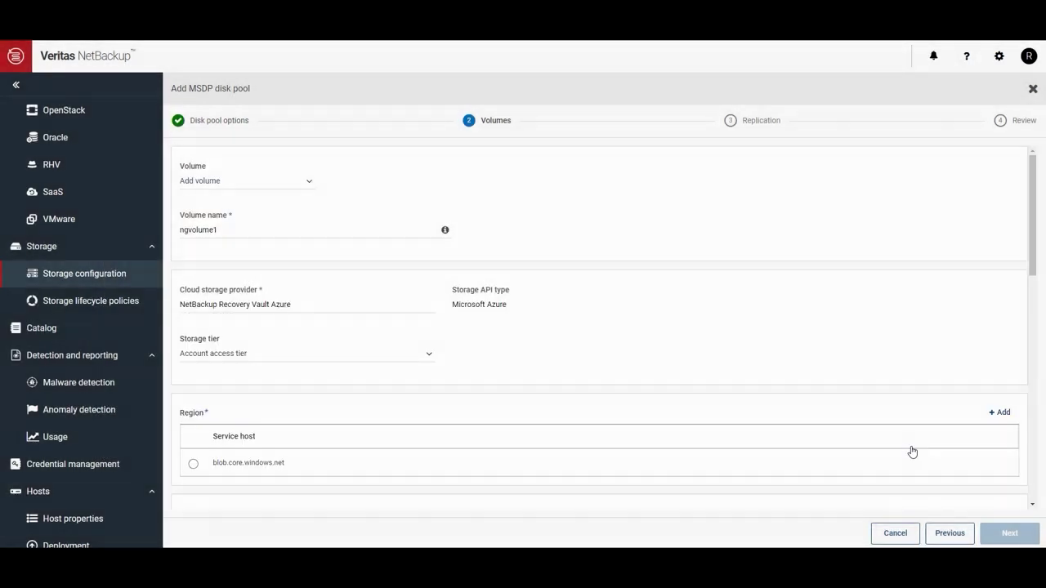
scroll(515, 359, "down", 3)
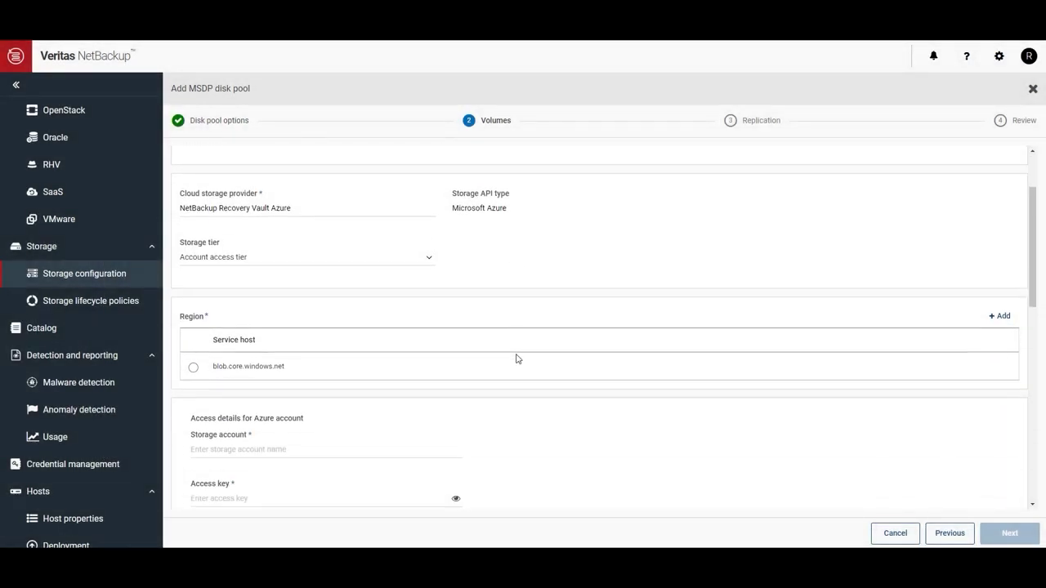
scroll(516, 359, "down", 3)
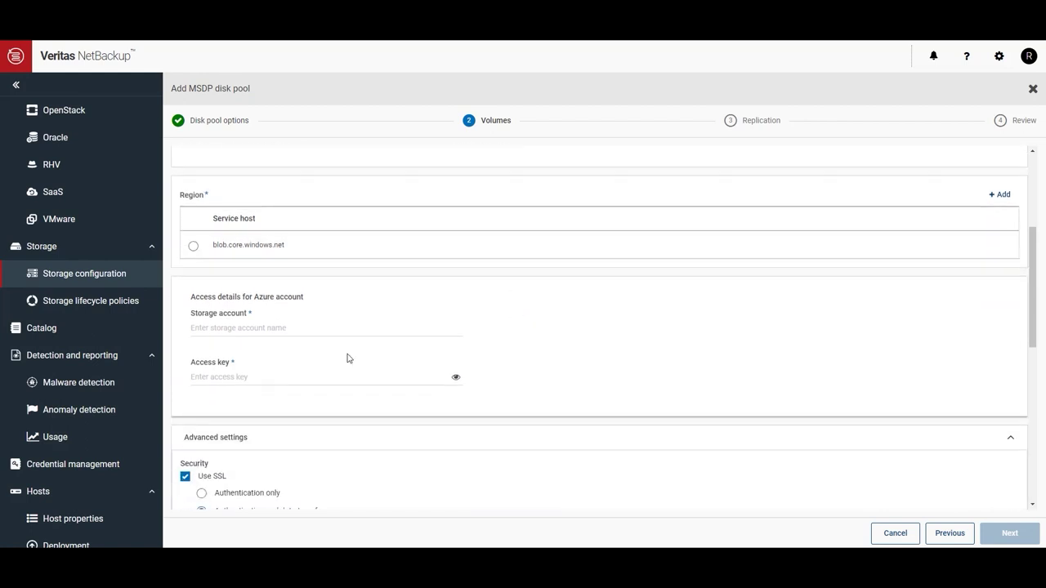
left_click(193, 245)
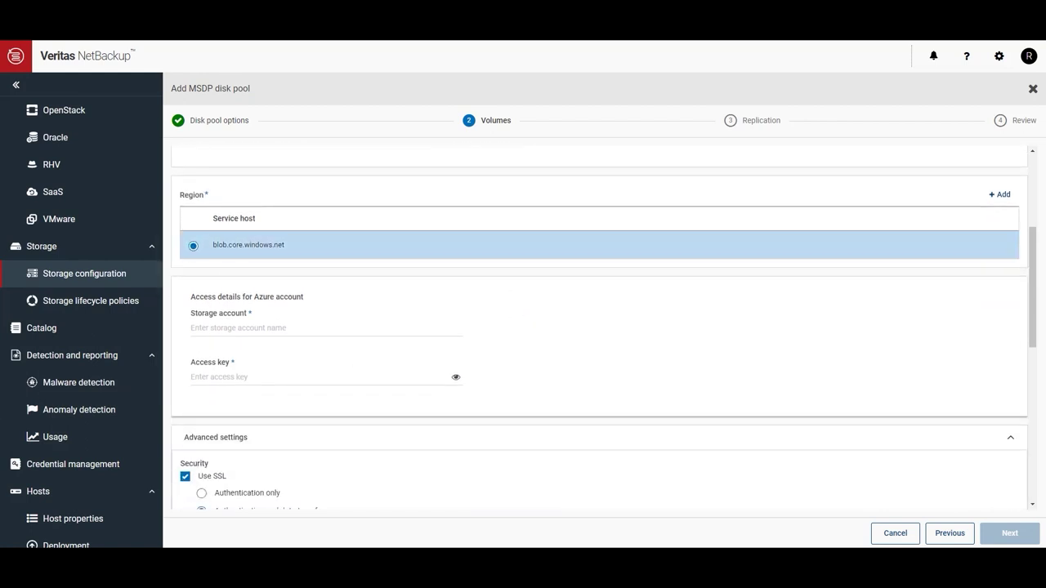
Step: Paste in the Azure storage account name and access key
left_click(245, 327)
type("rvltcust001")
left_click(239, 377)
key("ctrl+v")
scroll(408, 431, "down", 3)
scroll(408, 430, "down", 1)
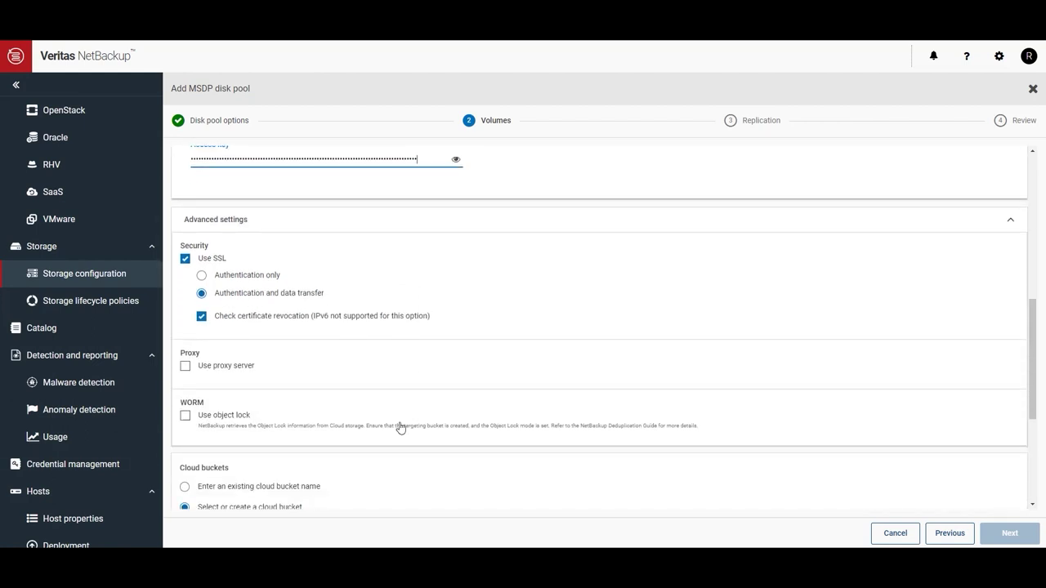
scroll(441, 423, "down", 4)
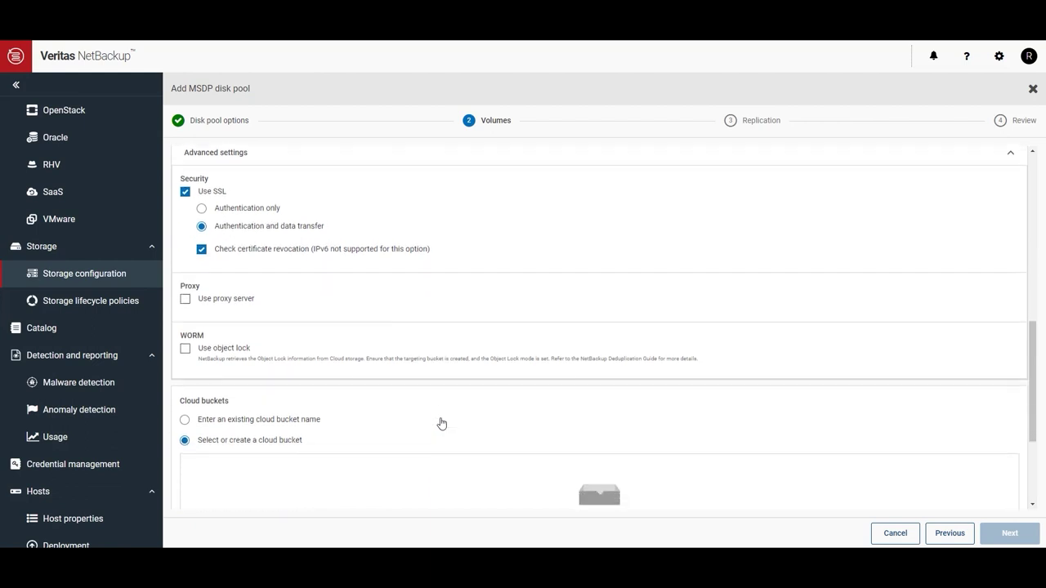
scroll(441, 422, "down", 1)
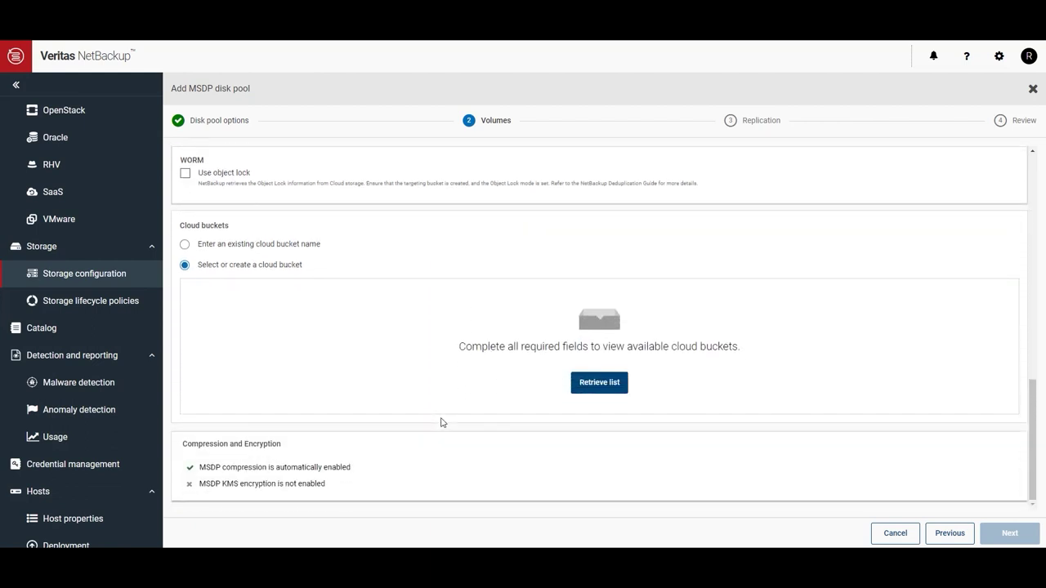
Step: Retrieve the bucket list, add cloud bucket ngbucket1, and select it for the volume
left_click(606, 389)
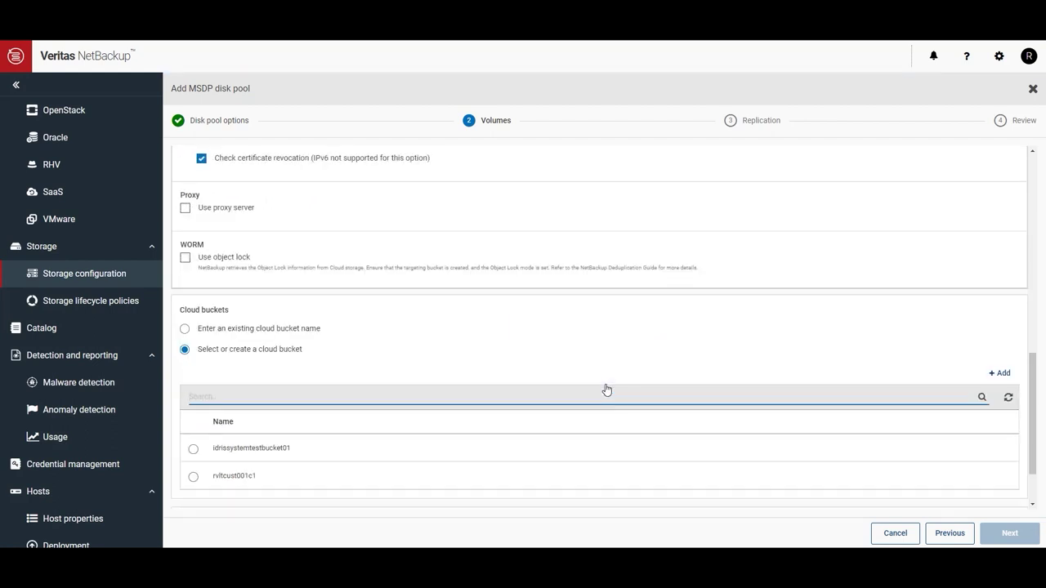
scroll(606, 390, "down", 1)
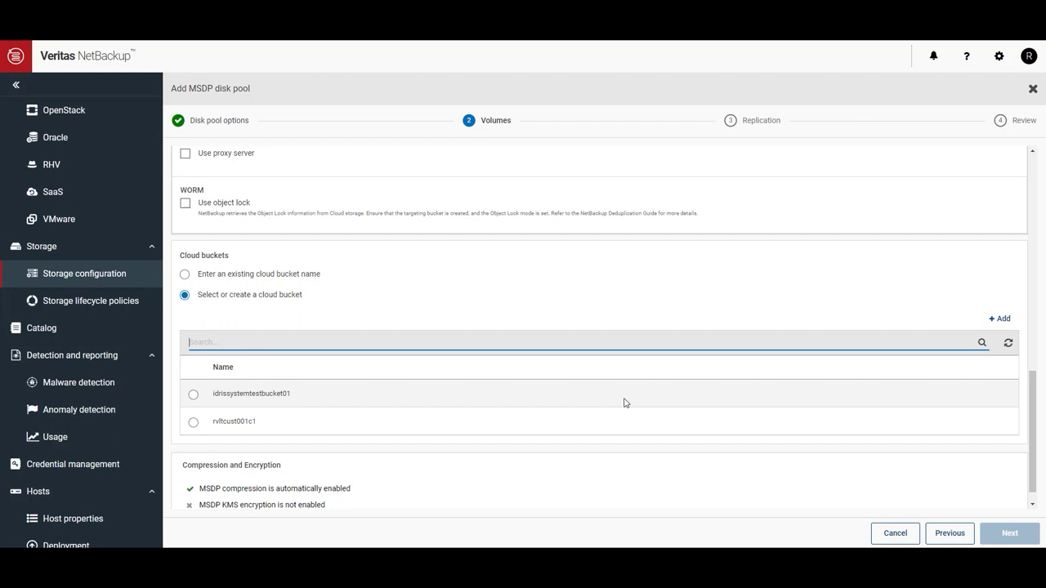
left_click(999, 319)
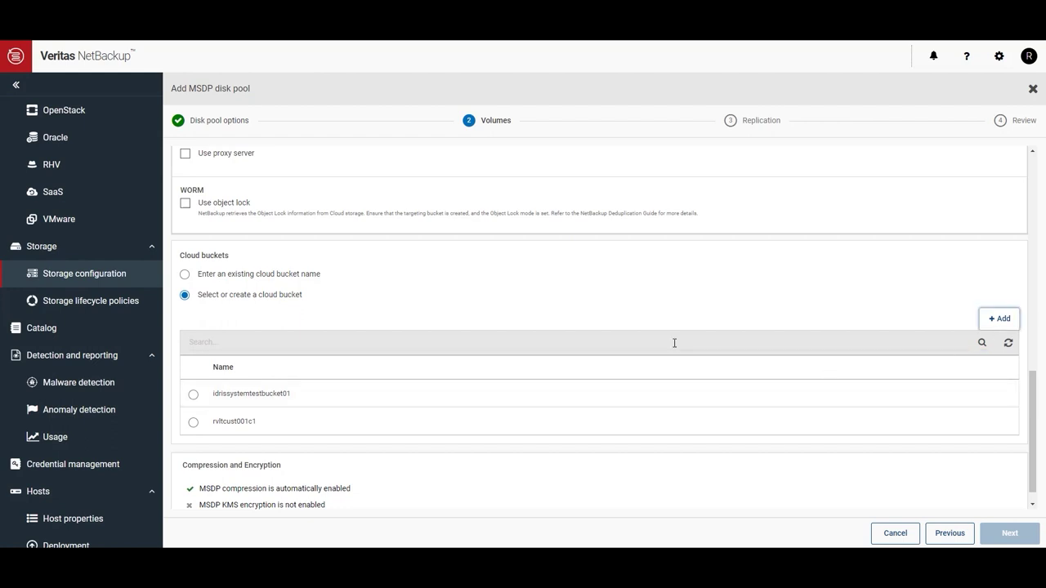
left_click(998, 321)
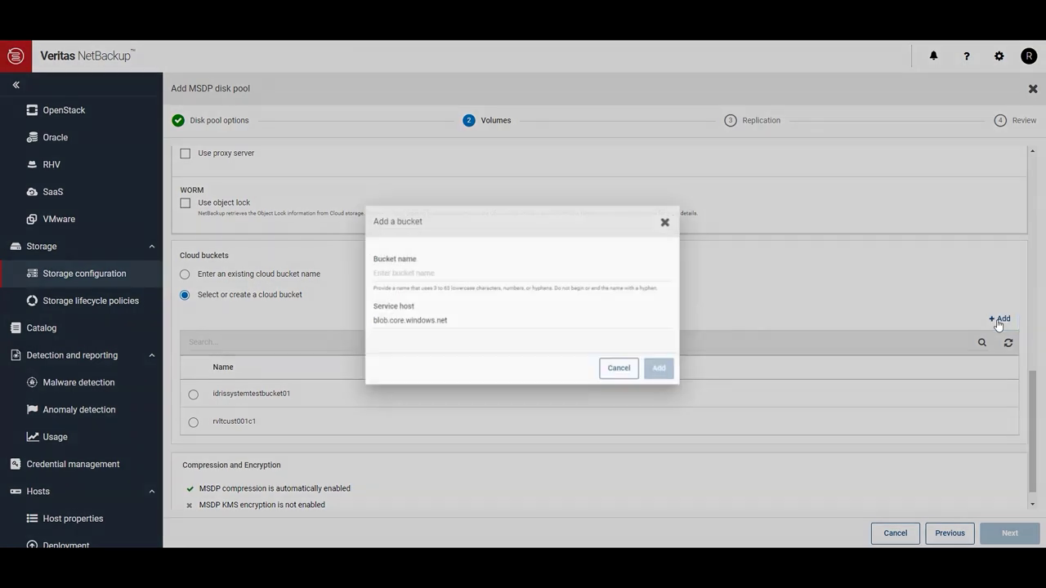
type("ngbucket1")
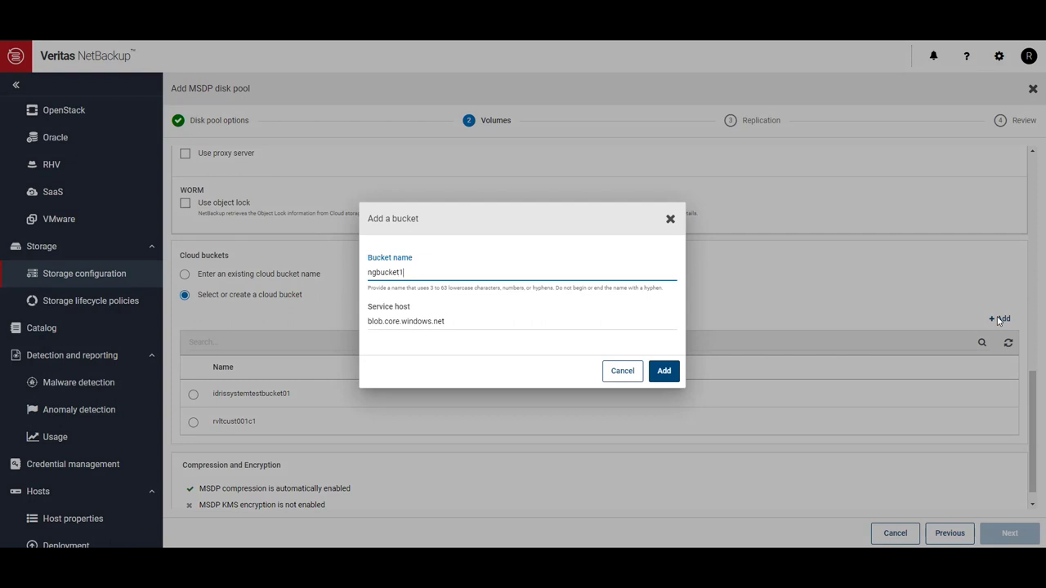
left_click(663, 372)
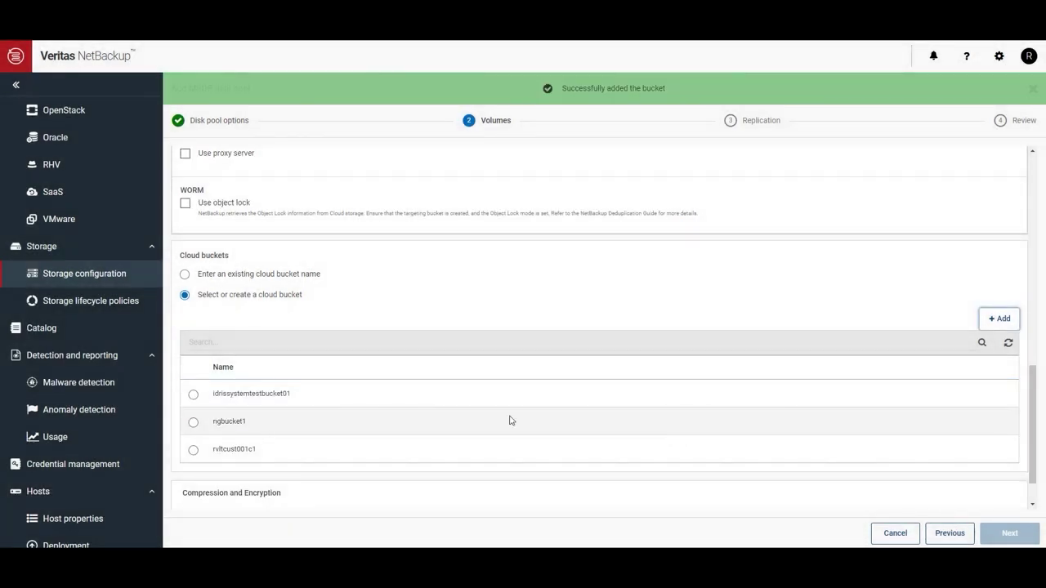
left_click(193, 424)
scroll(637, 446, "down", 1)
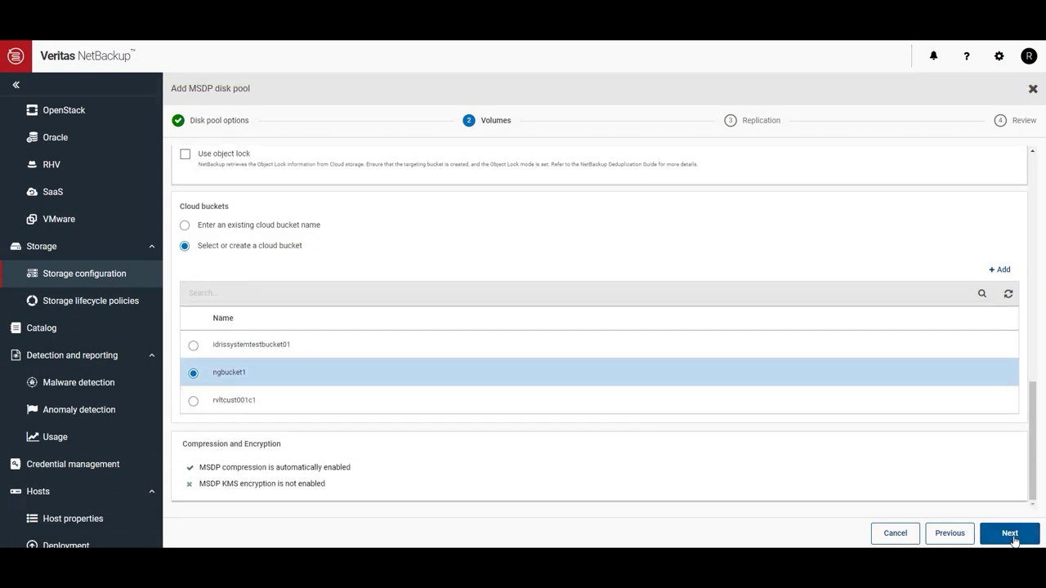
Step: Skip replication and review ngpool1's summary down to the ngbucket1 cloud bucket
left_click(1007, 532)
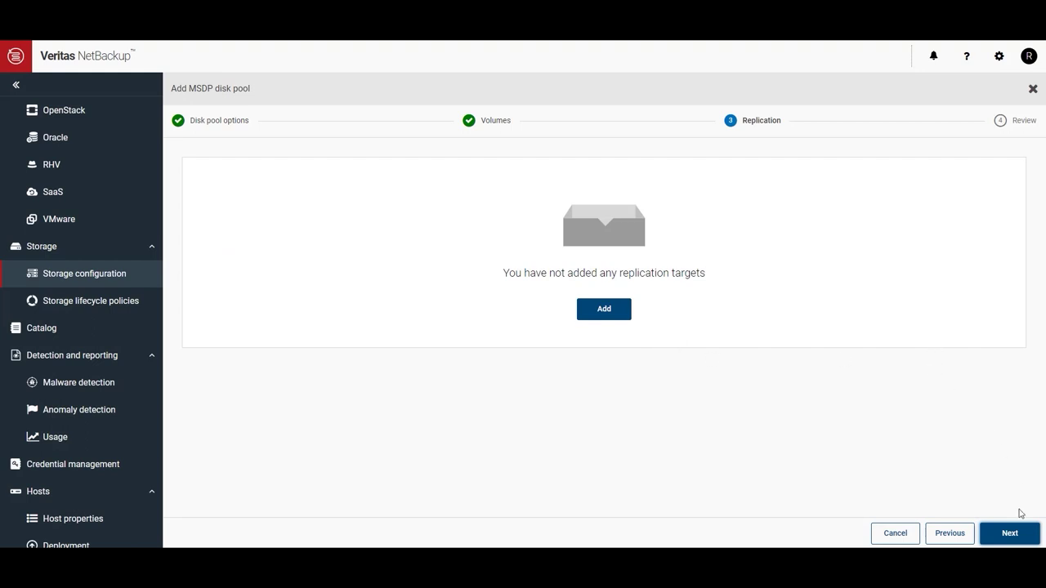
left_click(1010, 534)
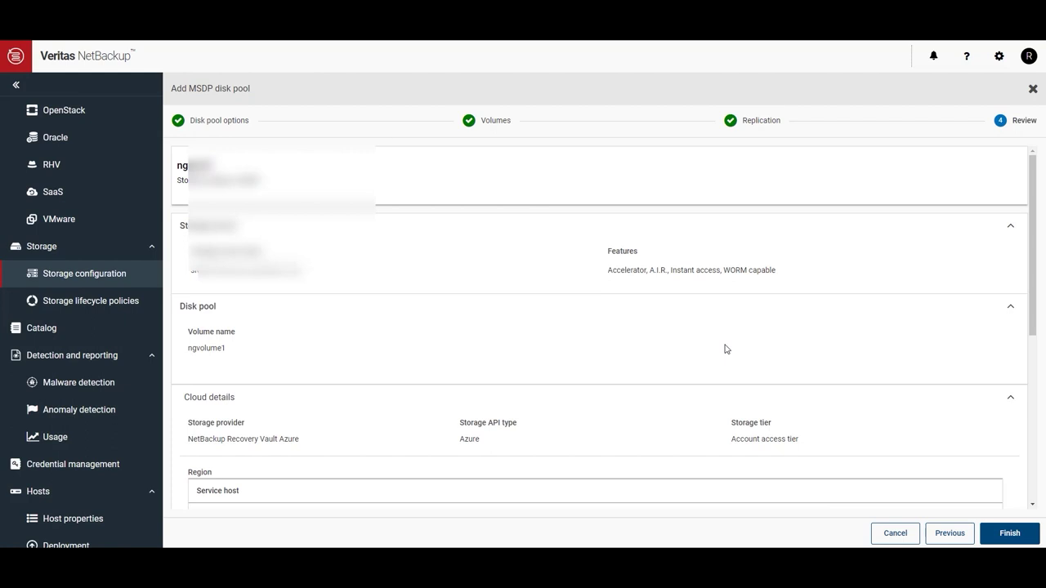
scroll(725, 349, "down", 5)
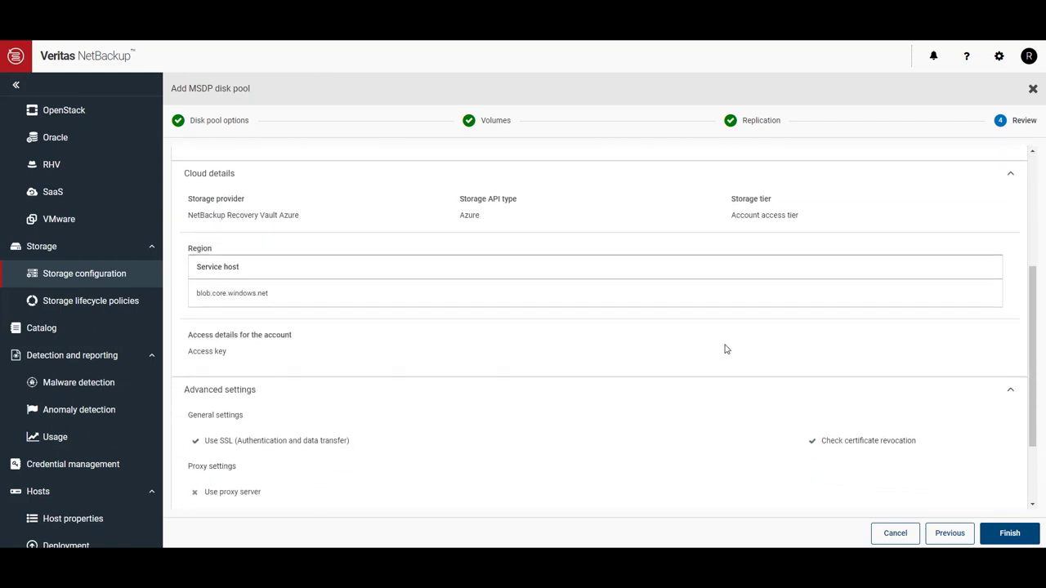
scroll(726, 349, "down", 1)
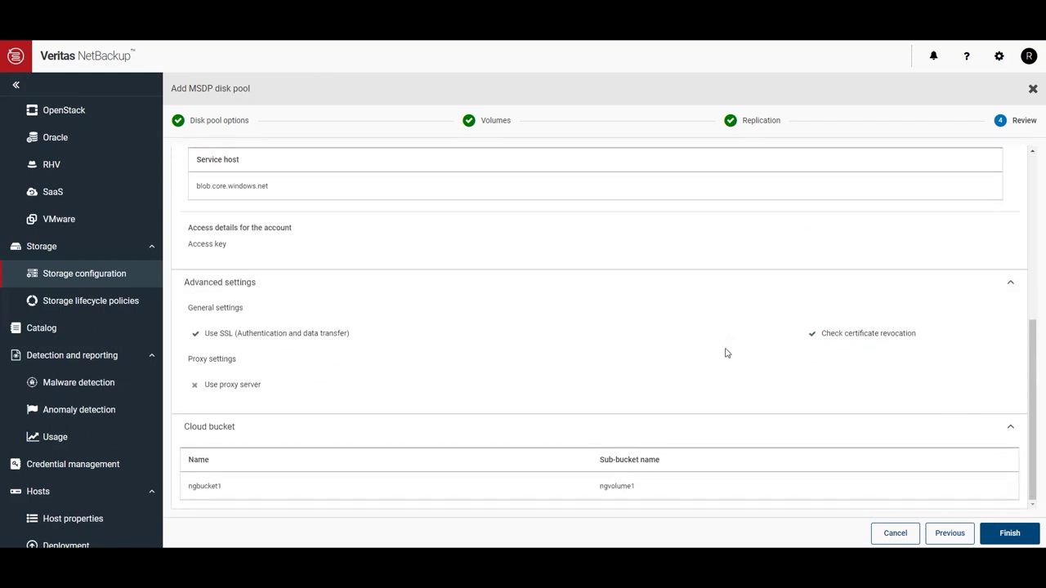
Step: Finish creating disk pool ngpool1 and dismiss the configuration status dialog
left_click(1017, 533)
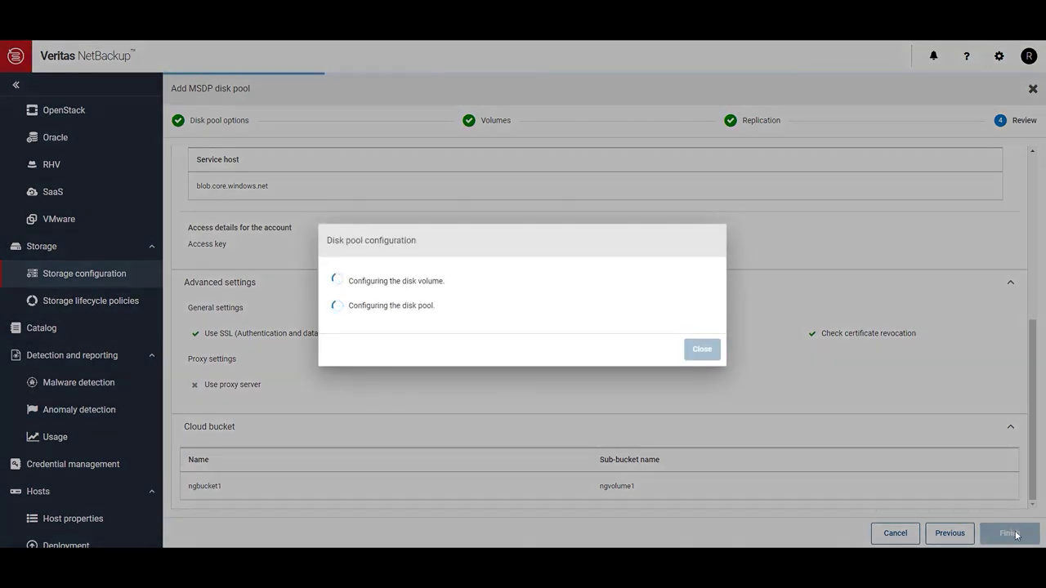
left_click(702, 349)
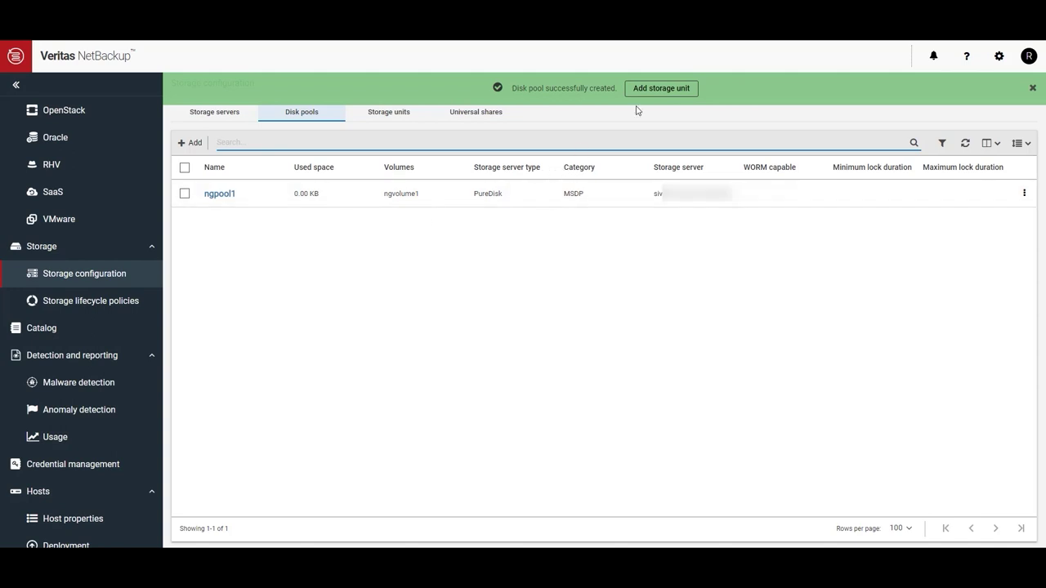
Step: Add storage unit ngstorage1 using disk pool ngpool1, continuing to media server selection
left_click(660, 88)
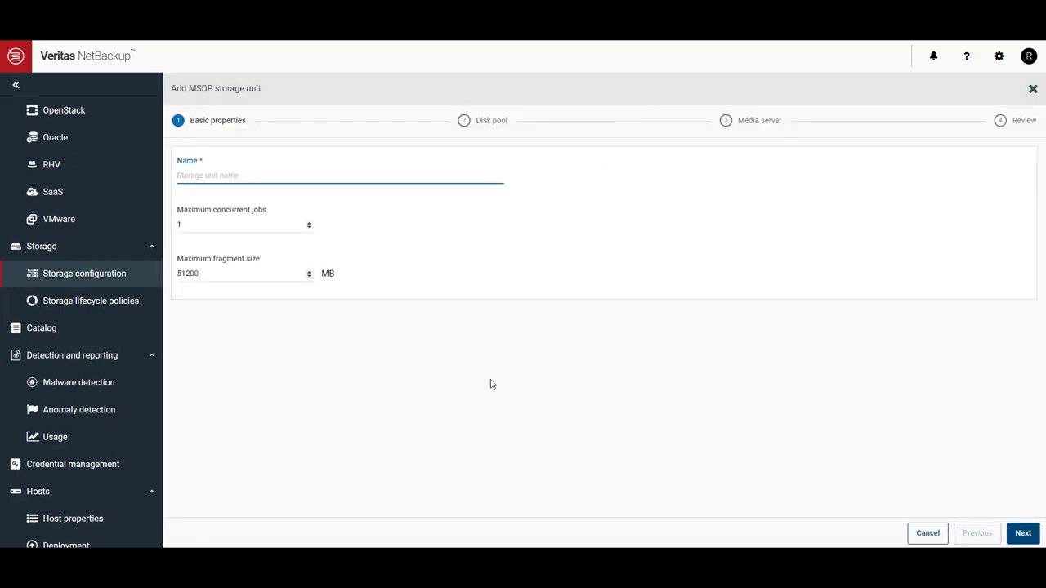
type("ngstorage1")
left_click(1021, 534)
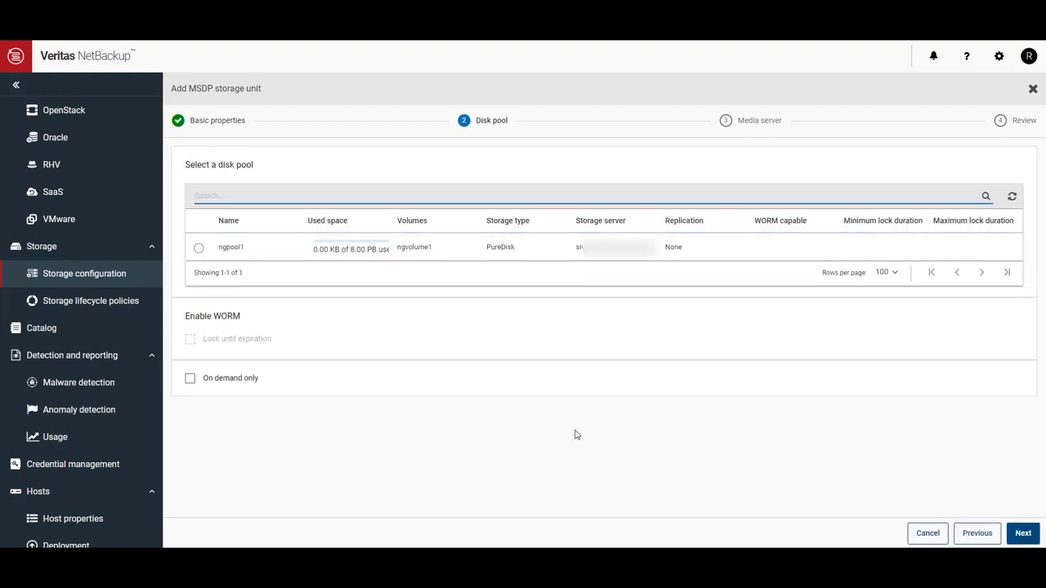
left_click(198, 247)
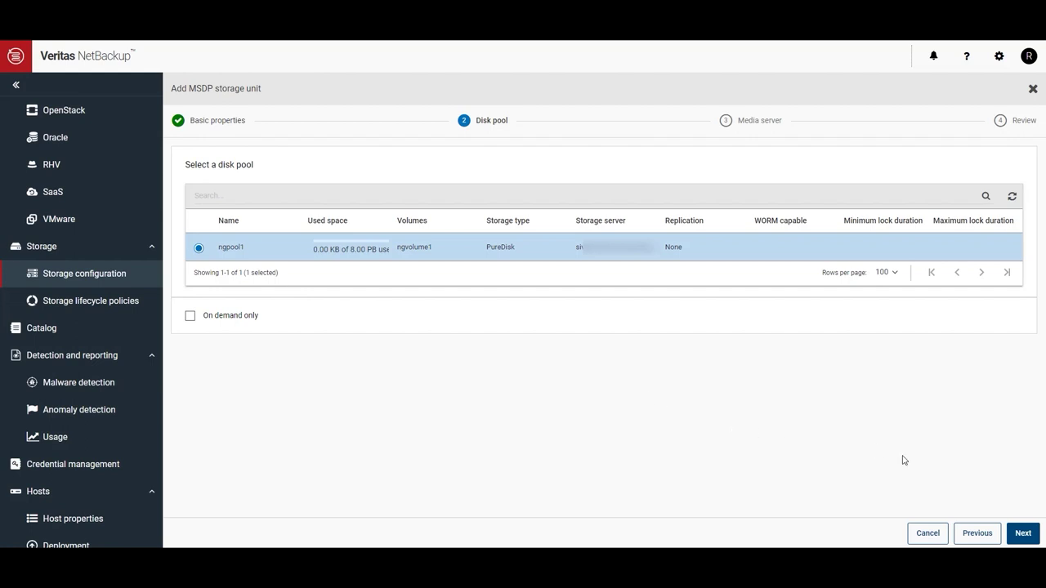
left_click(1023, 534)
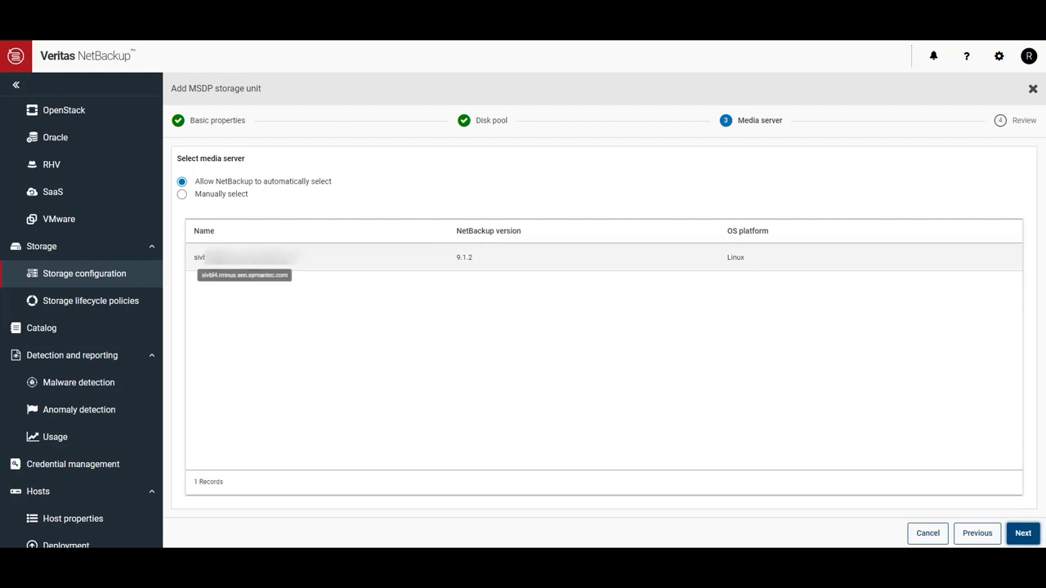
Step: Manually select the only listed media server and proceed to the storage unit review
left_click(181, 193)
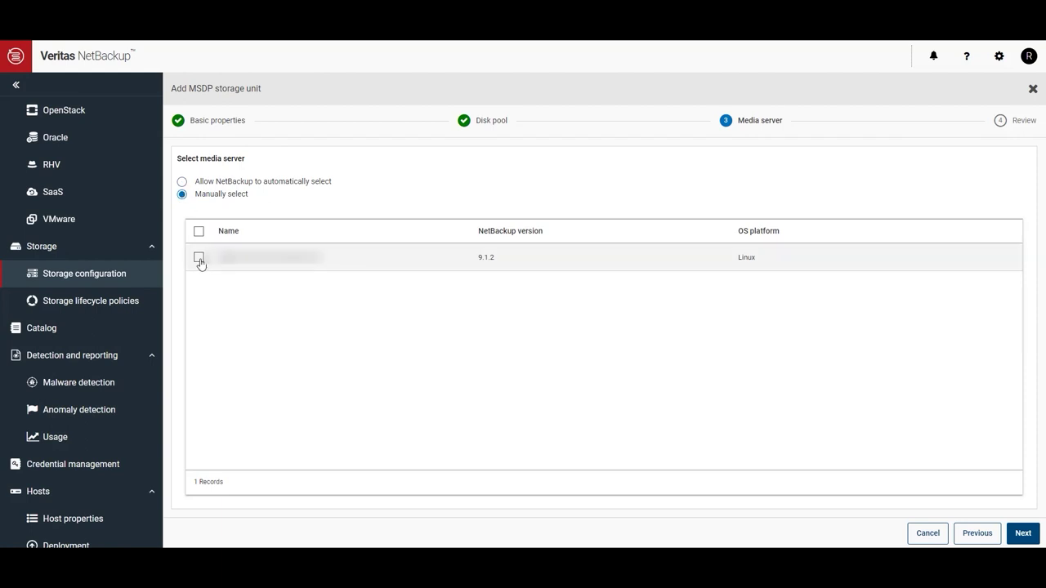
left_click(199, 258)
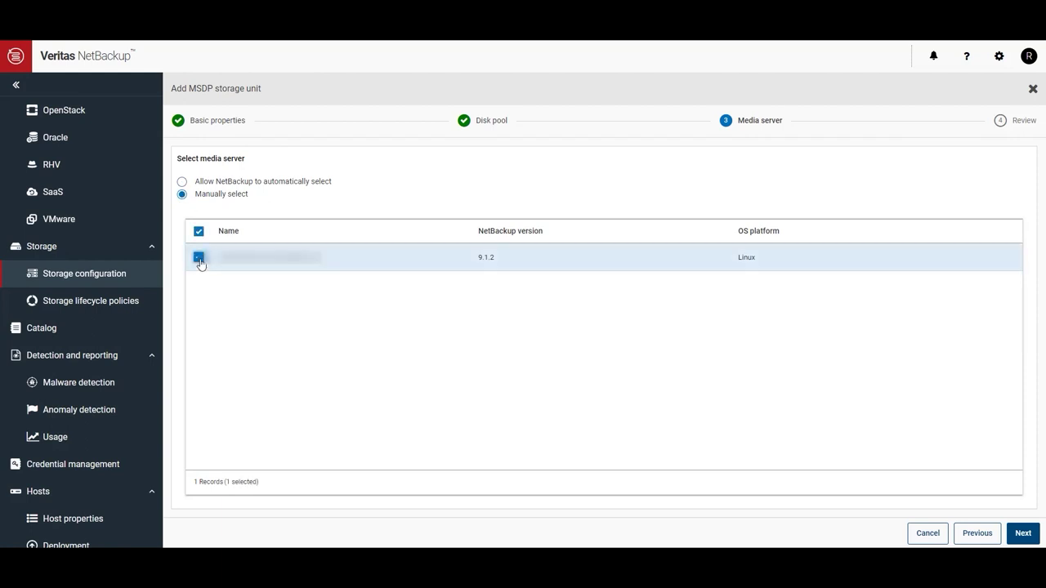
left_click(1021, 534)
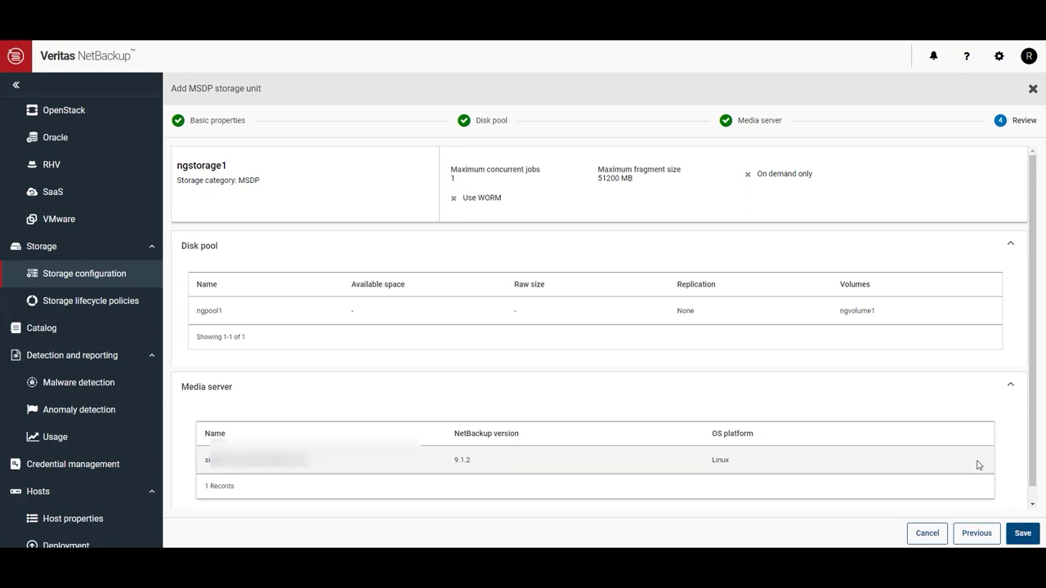
scroll(977, 465, "down", 1)
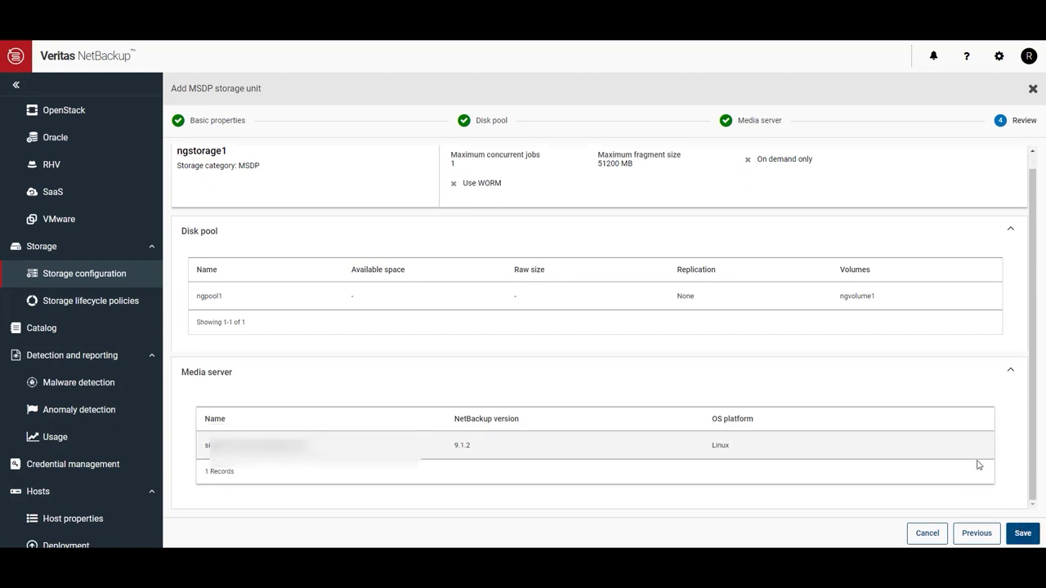
Step: Save storage unit ngstorage1 from the Review step
left_click(1021, 535)
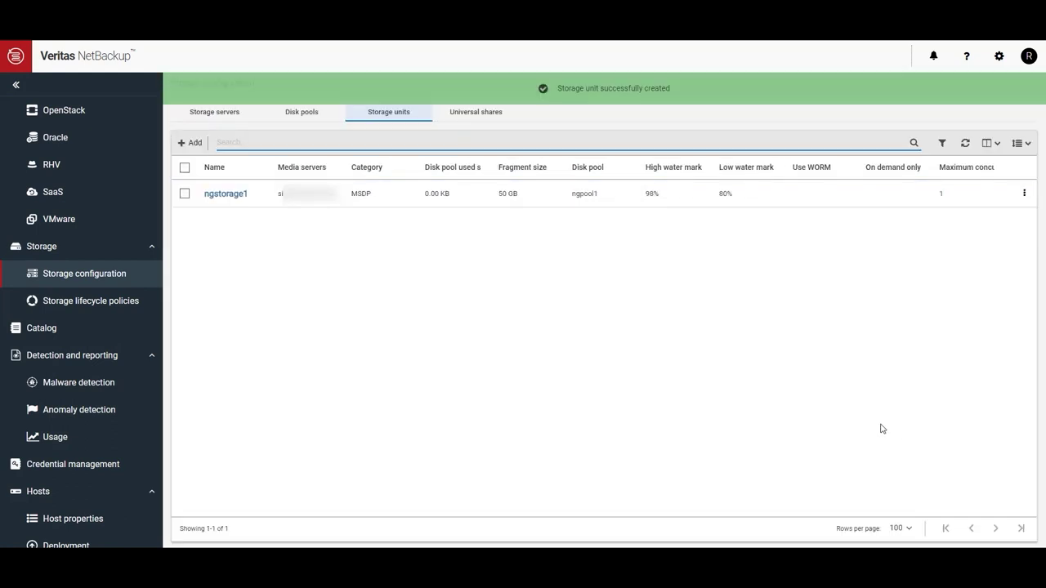